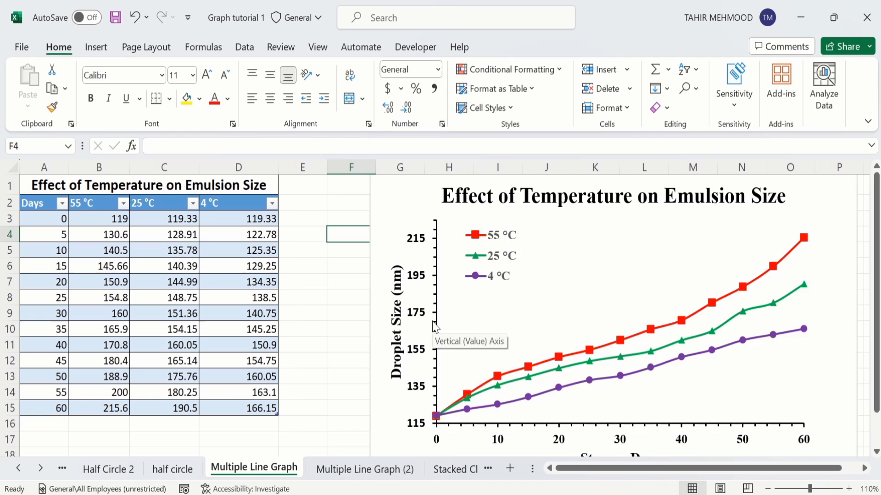
# On the Multiple Line Graph (2) sheet, select empty cell G3 and insert a blank Line with Markers chart
pyautogui.click(345, 468)
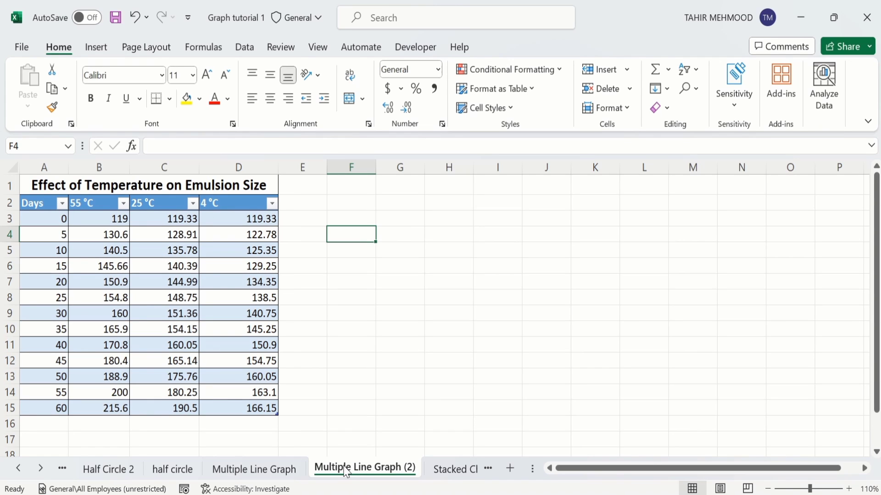
pyautogui.press('Right')
pyautogui.press('Right')
pyautogui.press('Down')
pyautogui.press('Down')
pyautogui.press('Down')
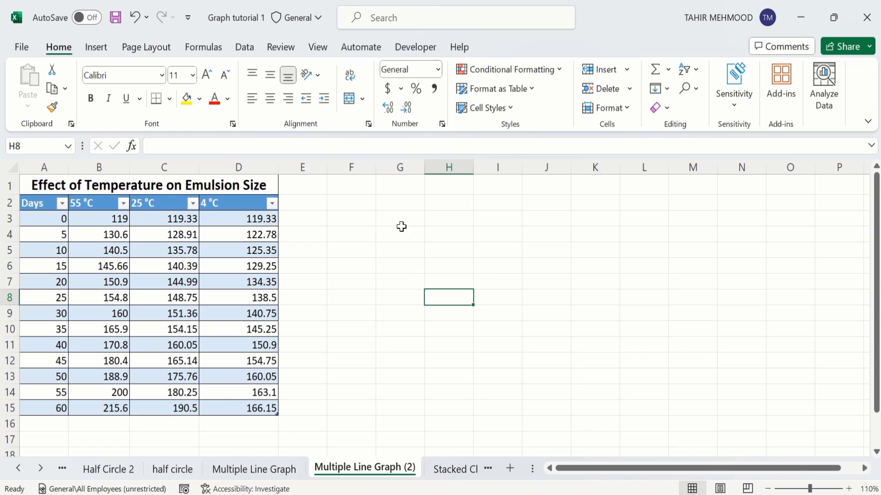
pyautogui.click(404, 218)
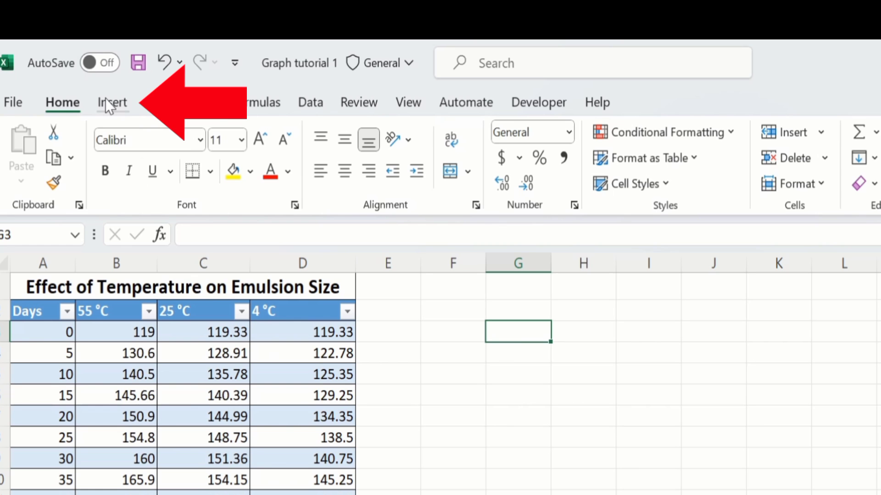
pyautogui.click(96, 47)
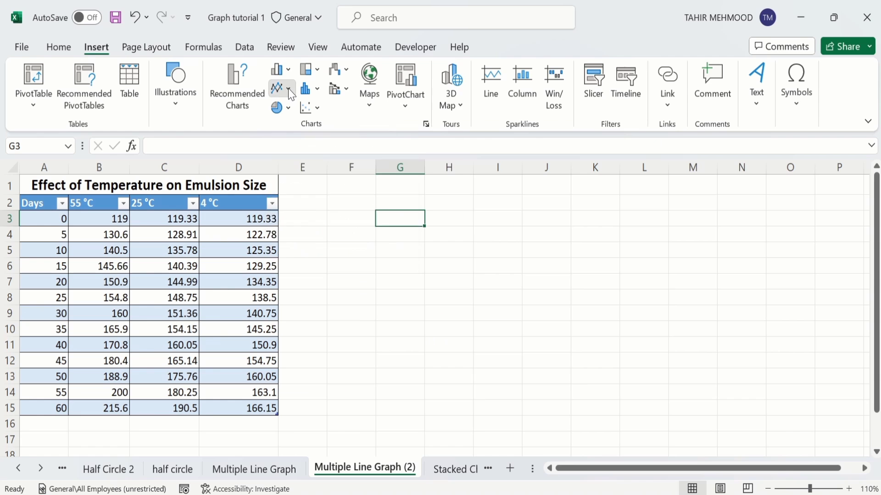
pyautogui.click(288, 89)
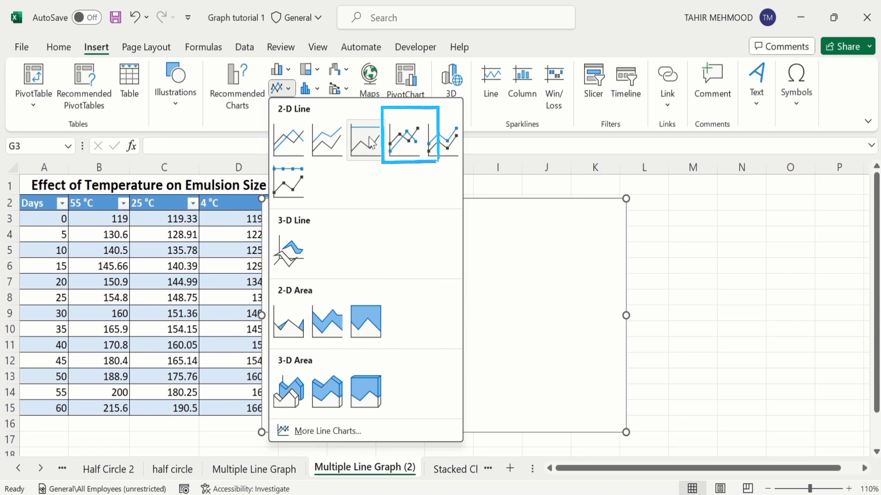
pyautogui.click(397, 139)
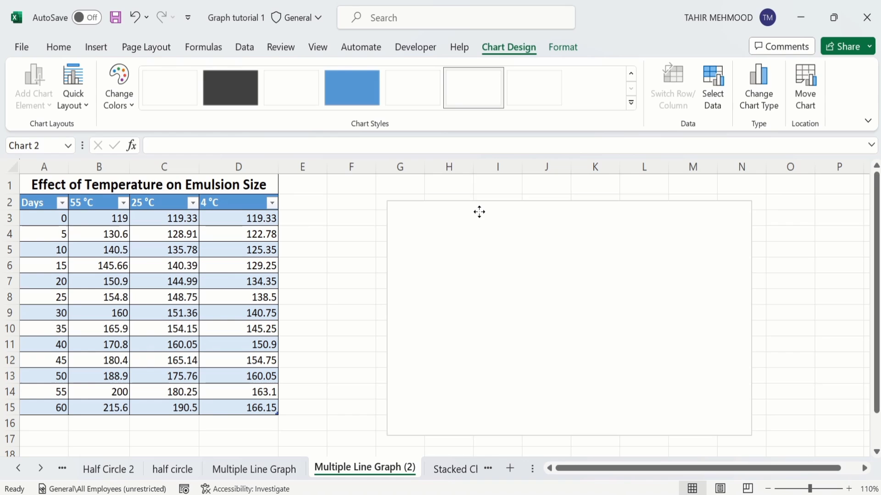
# Drag the blank chart right of the table and bring up its Select Data Source dialog
pyautogui.moveTo(353, 213); pyautogui.dragTo(469, 203)
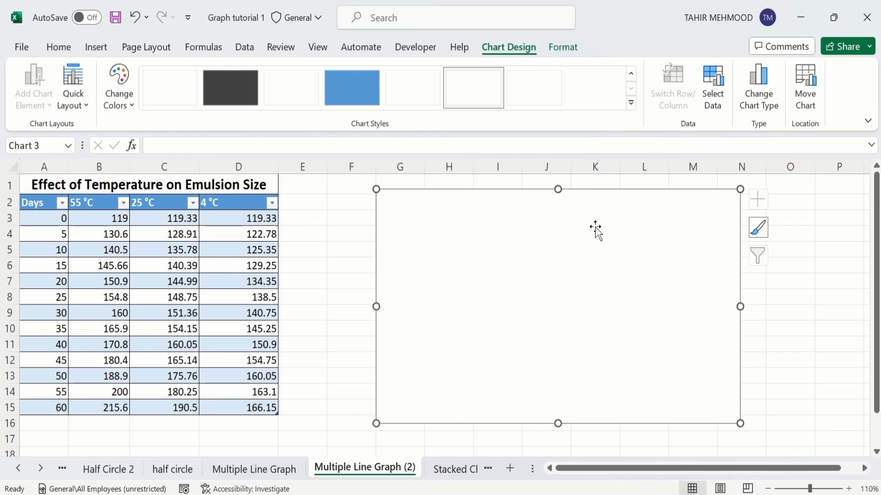
pyautogui.rightClick(544, 273)
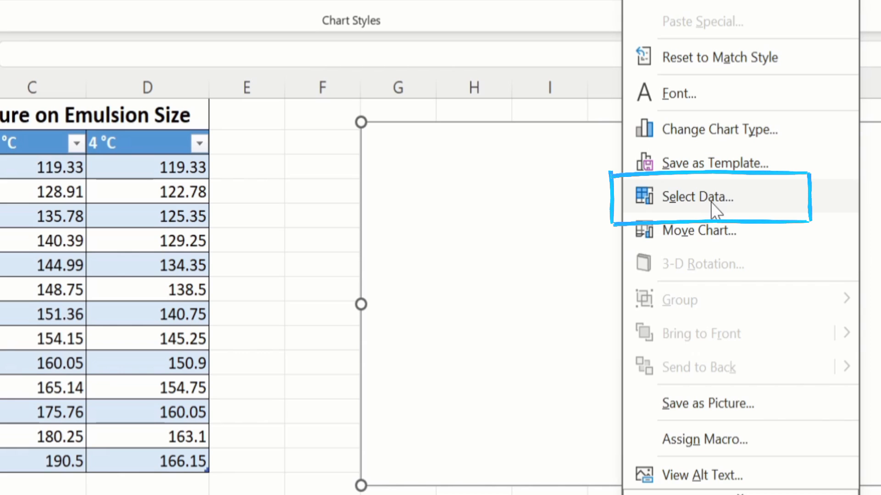
pyautogui.click(728, 200)
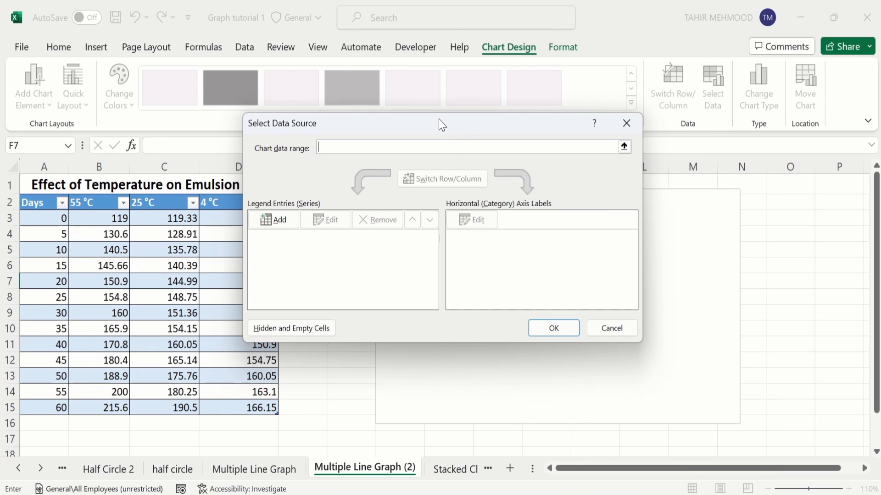
pyautogui.moveTo(438, 119); pyautogui.dragTo(571, 148)
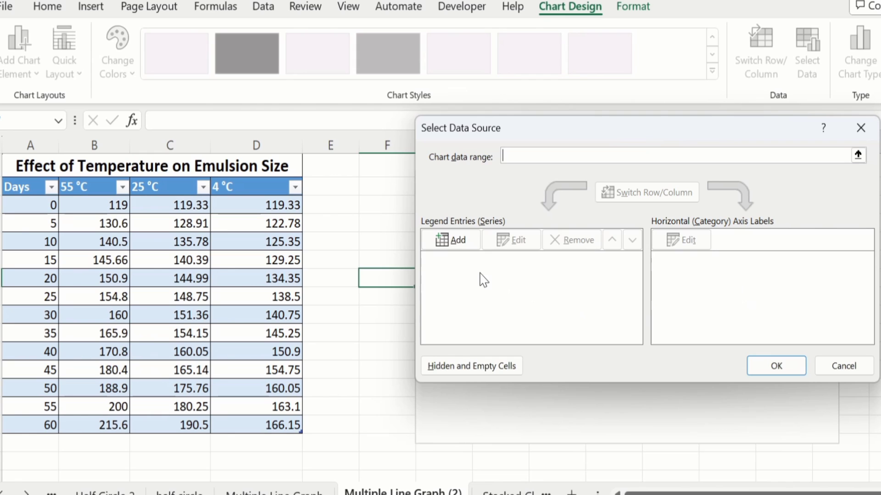
# Add a '55 °C' series named from B2 with values B3:B15
pyautogui.click(450, 240)
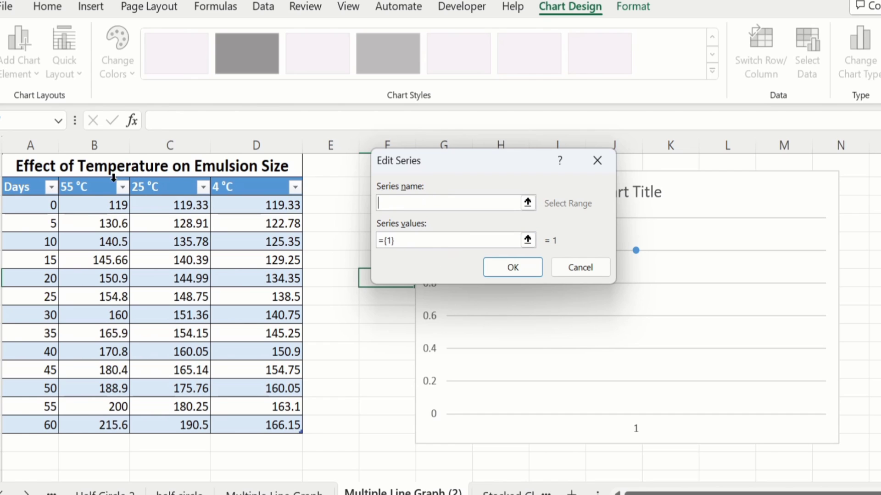
pyautogui.click(90, 186)
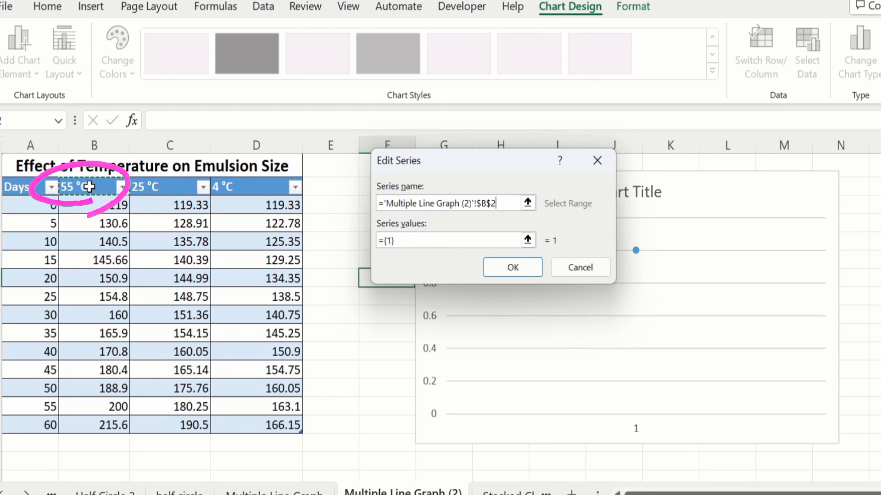
pyautogui.click(401, 243)
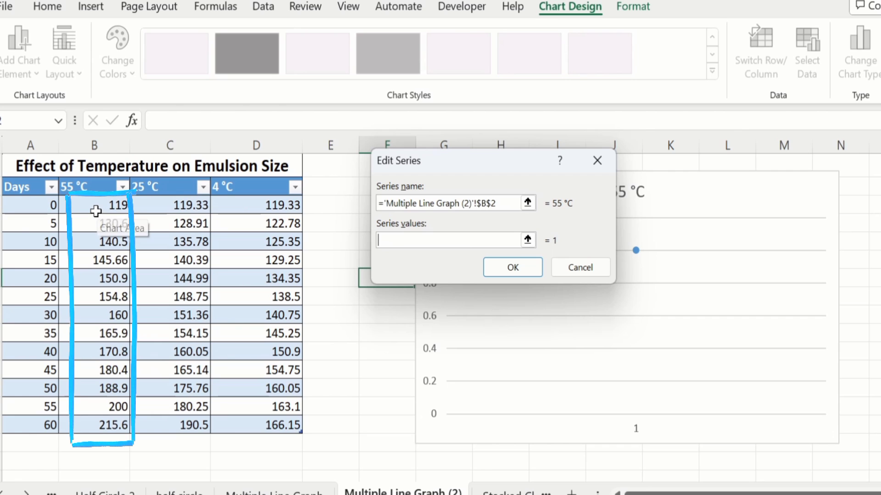
pyautogui.click(96, 206)
pyautogui.moveTo(96, 207); pyautogui.dragTo(98, 425)
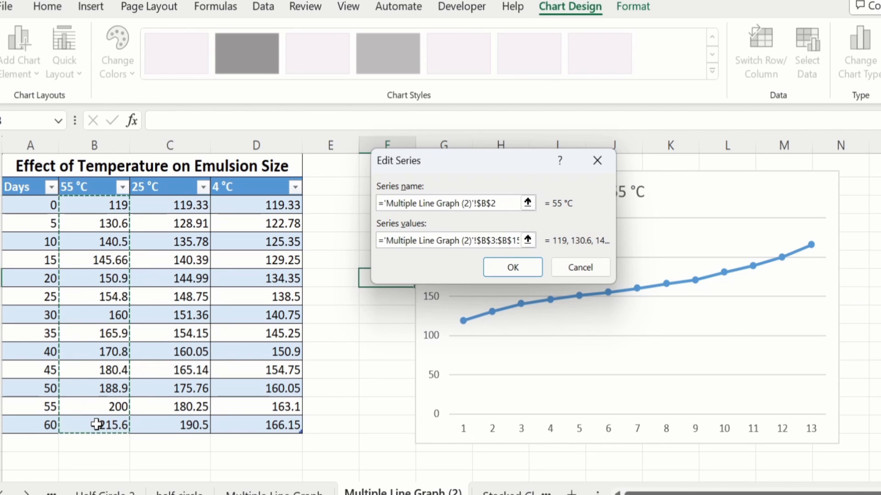
pyautogui.click(512, 268)
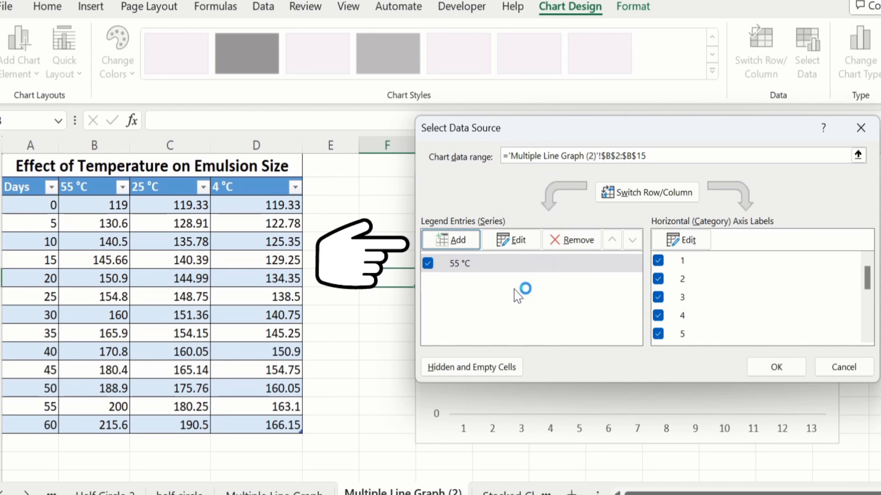
# Add a '25 °C' series named from C2 with the column C values from C3 down
pyautogui.click(454, 240)
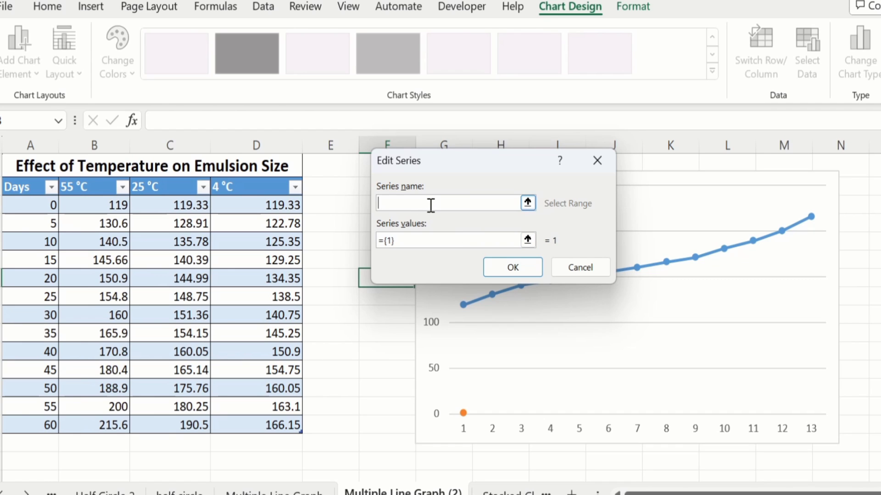
pyautogui.click(168, 189)
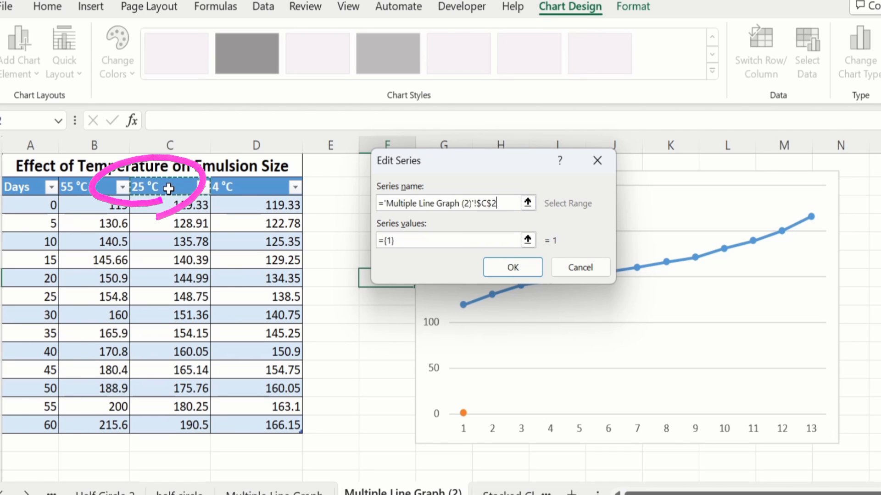
pyautogui.click(413, 241)
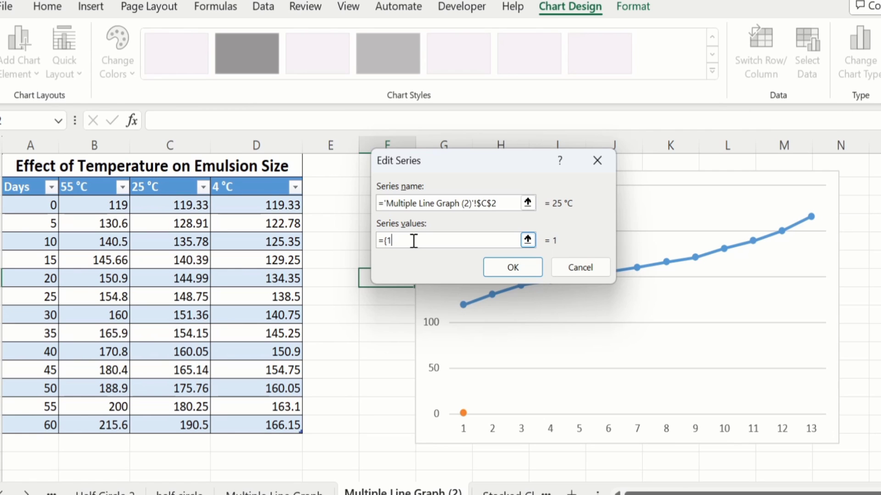
pyautogui.click(159, 208)
pyautogui.moveTo(158, 208); pyautogui.dragTo(173, 419)
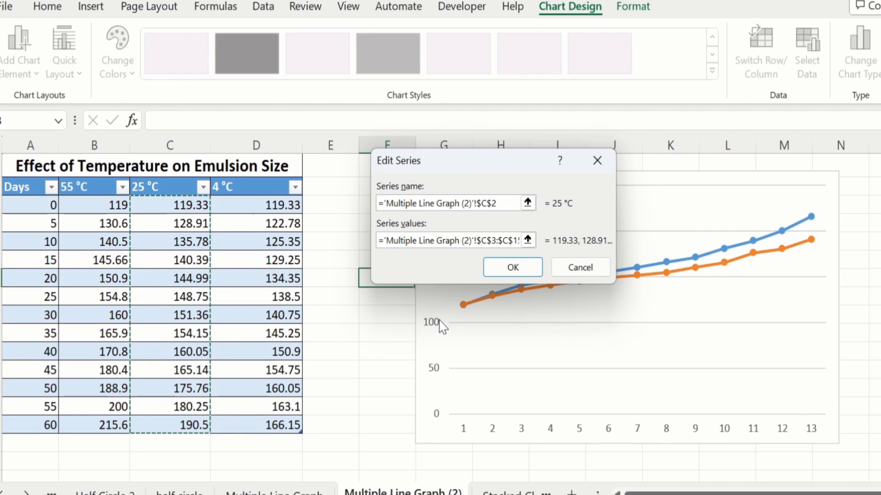
pyautogui.click(516, 269)
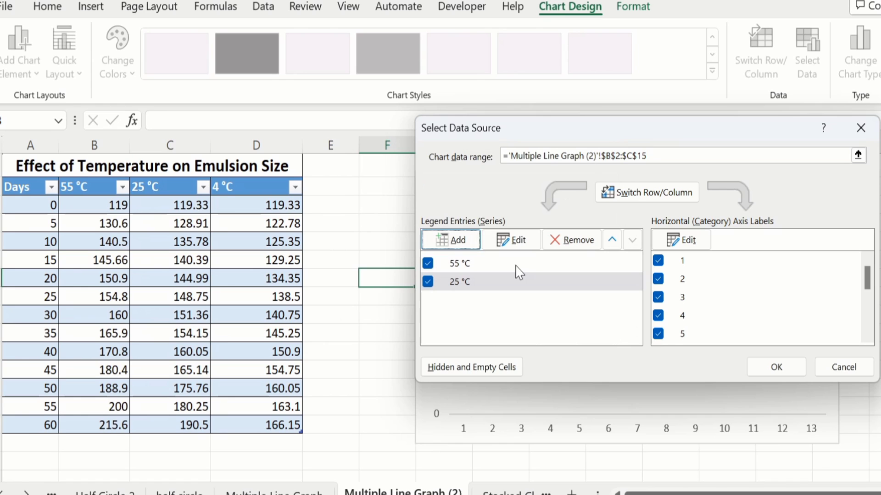
# Add a '4 °C' series named from D2 with values D3:D15
pyautogui.click(456, 240)
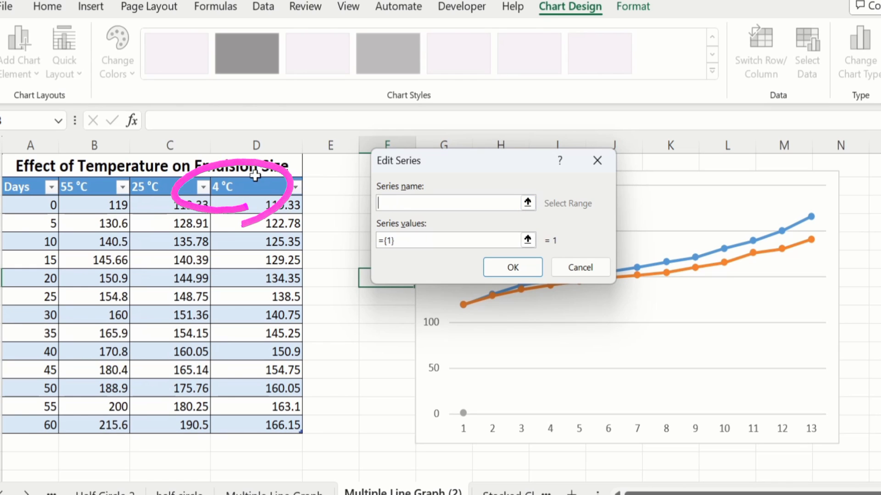
pyautogui.click(251, 187)
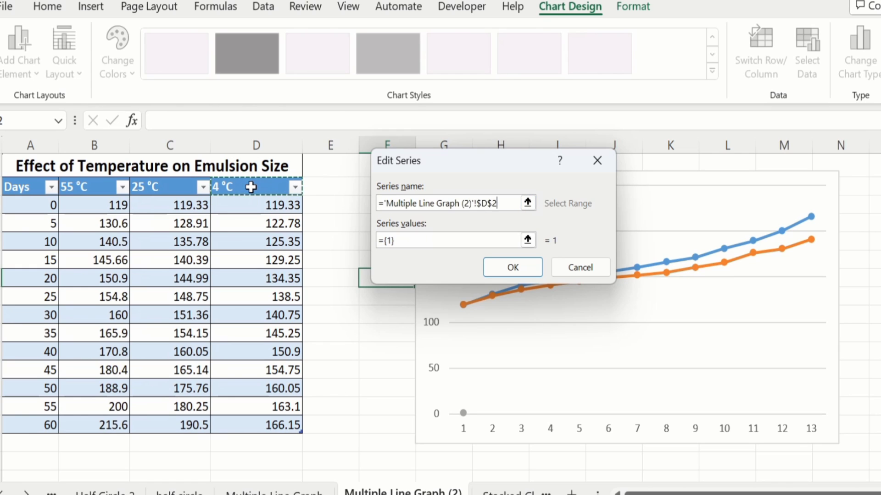
pyautogui.click(404, 240)
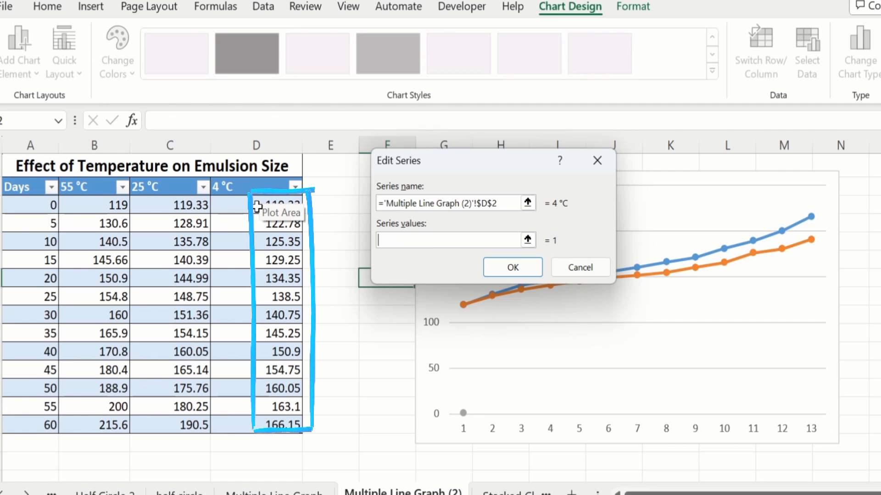
pyautogui.click(257, 207)
pyautogui.moveTo(257, 206); pyautogui.dragTo(274, 420)
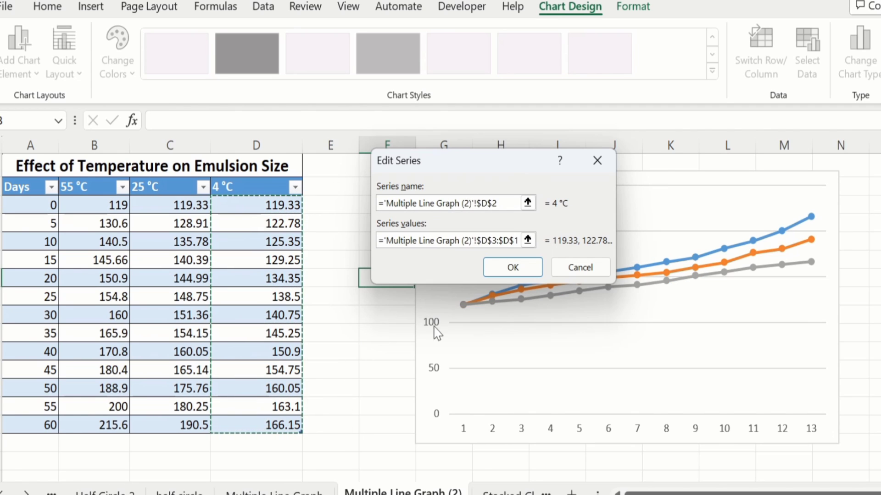
pyautogui.click(512, 268)
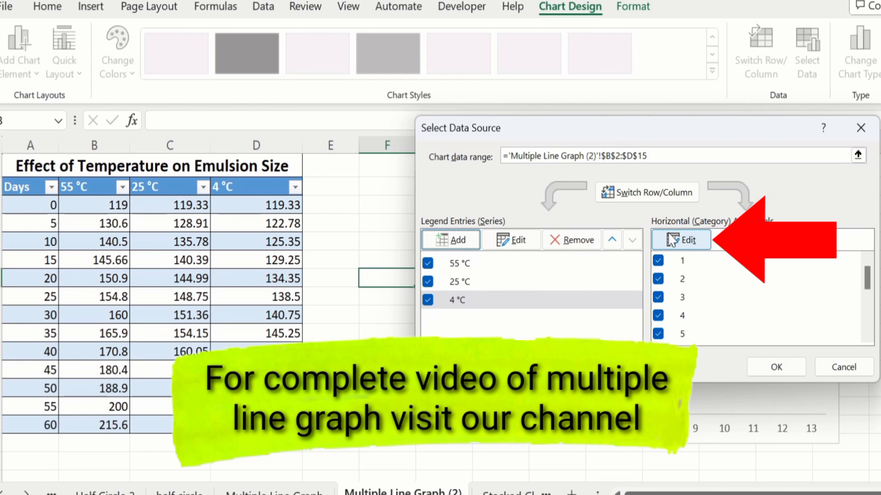
# Set the horizontal axis labels to the Days values A3:A15 (0 to 60)
pyautogui.click(689, 240)
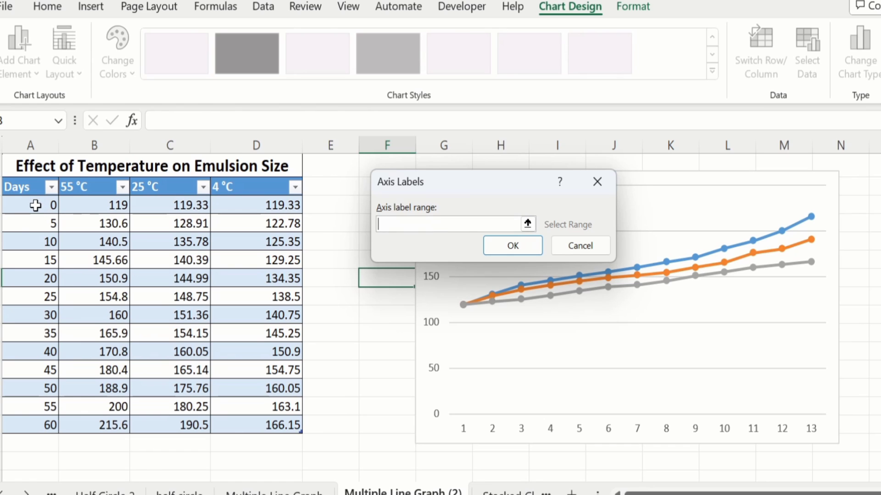
pyautogui.moveTo(35, 205); pyautogui.dragTo(43, 336)
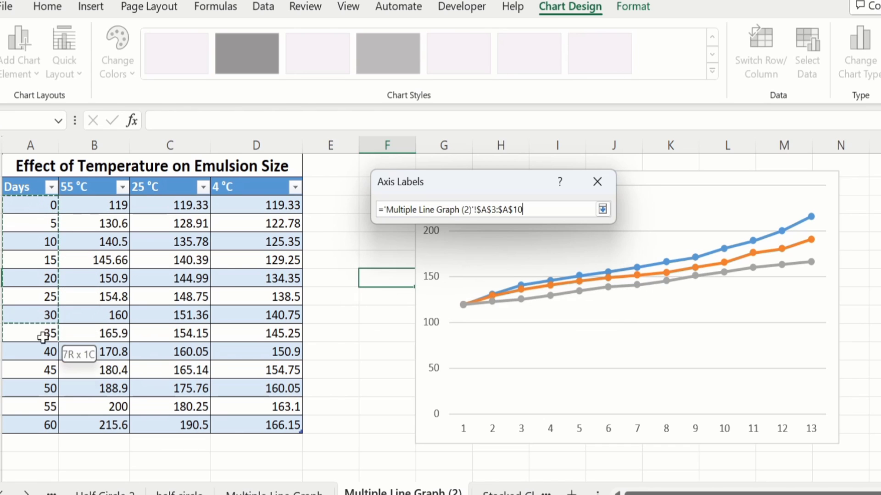
pyautogui.moveTo(43, 336); pyautogui.dragTo(50, 418)
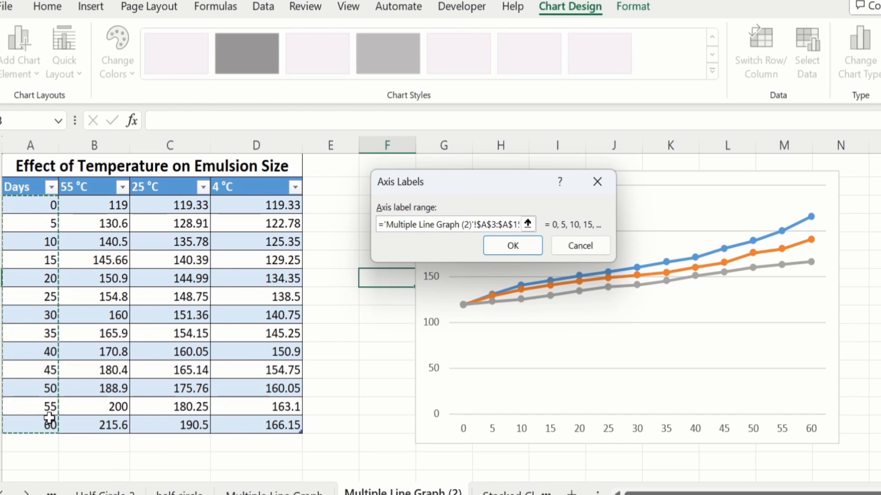
pyautogui.click(523, 246)
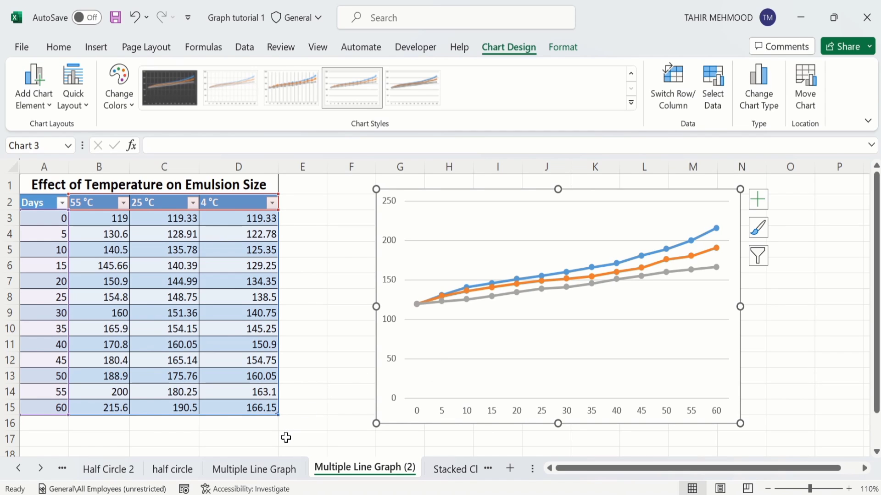
# Switch back to the original Multiple Line Graph sheet to view its formatted chart
pyautogui.click(260, 470)
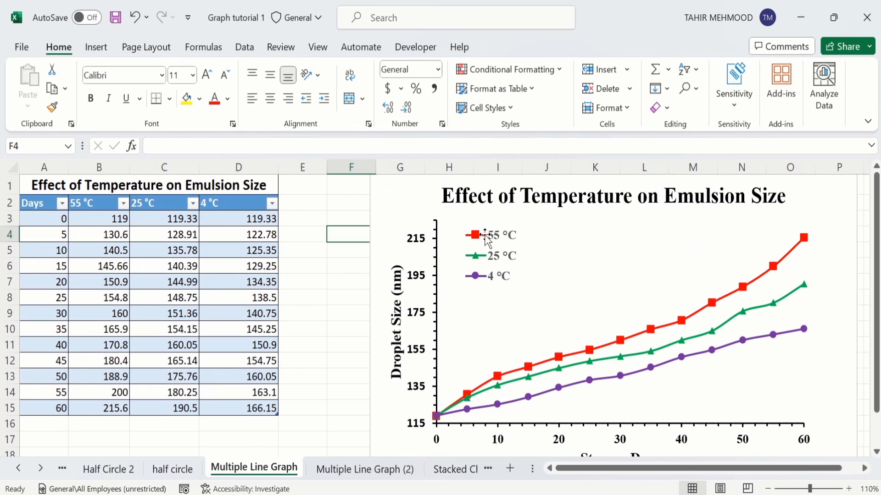